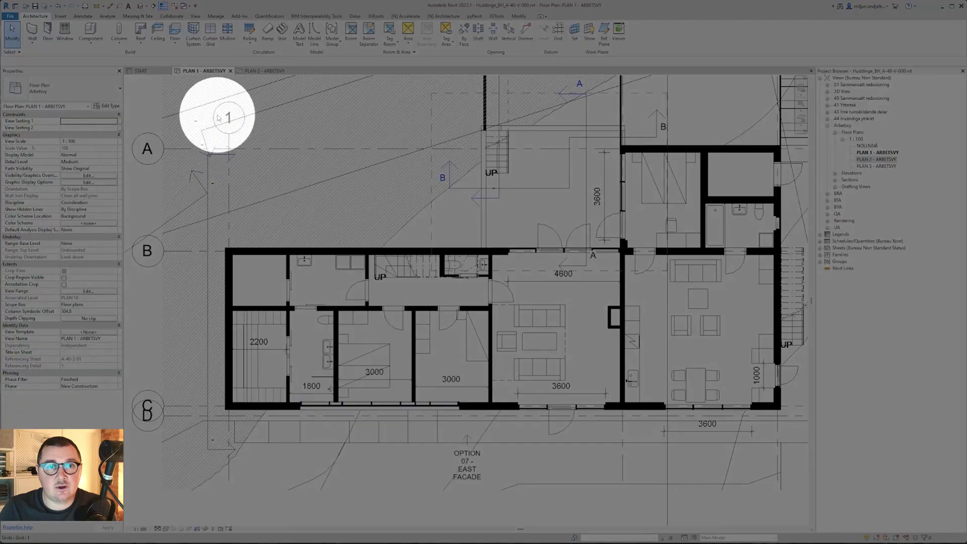
Step: Create a Length global parameter named 'Door distance 01', grouped under Dimensions
left_click(215, 16)
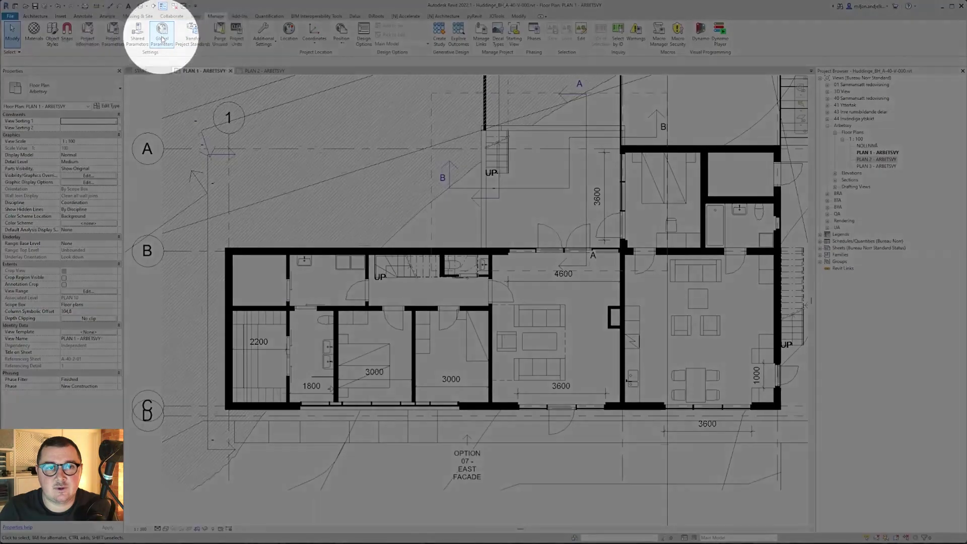
left_click(161, 39)
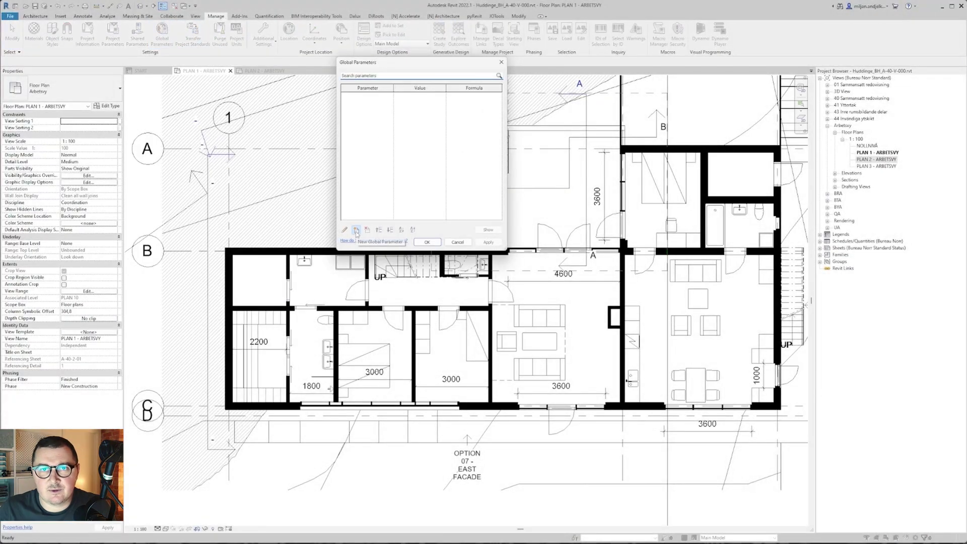
left_click(355, 230)
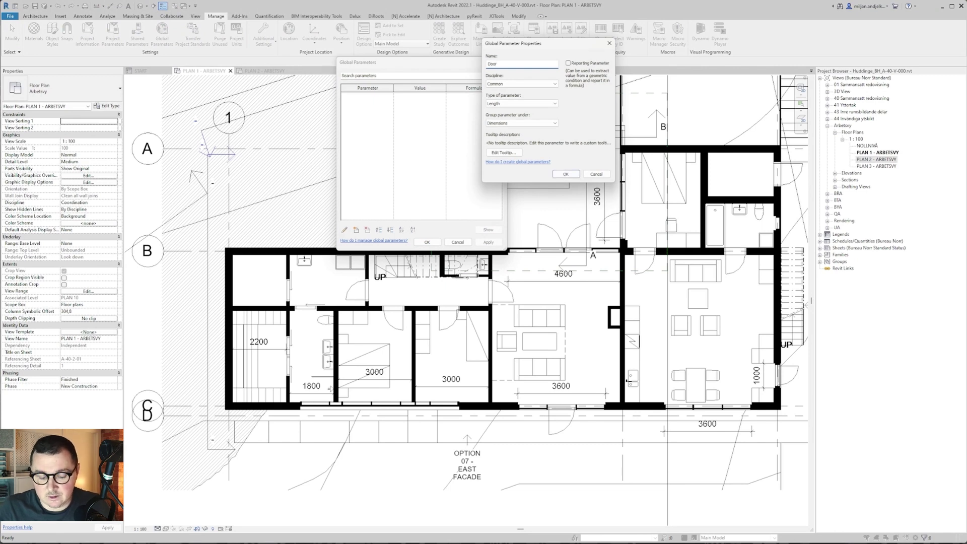
key("Return")
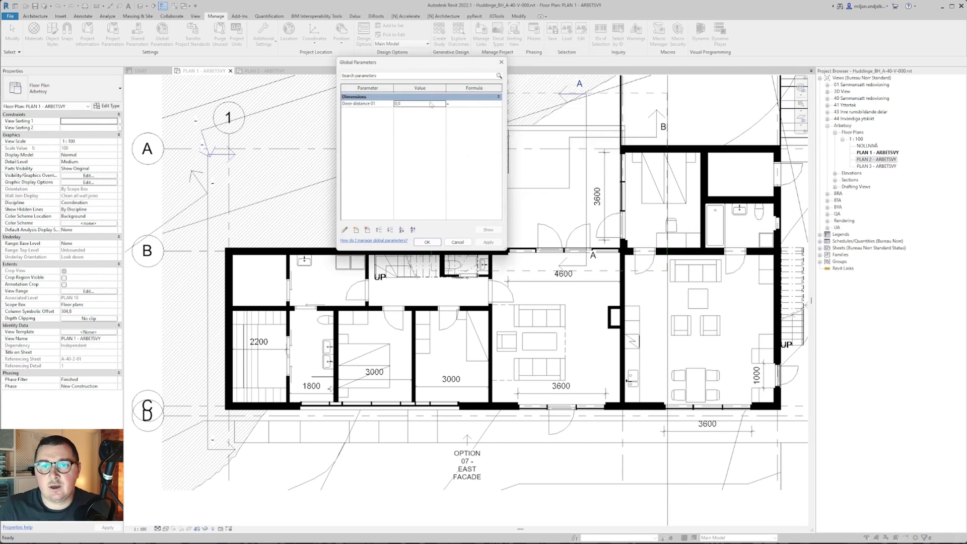
left_click(413, 104)
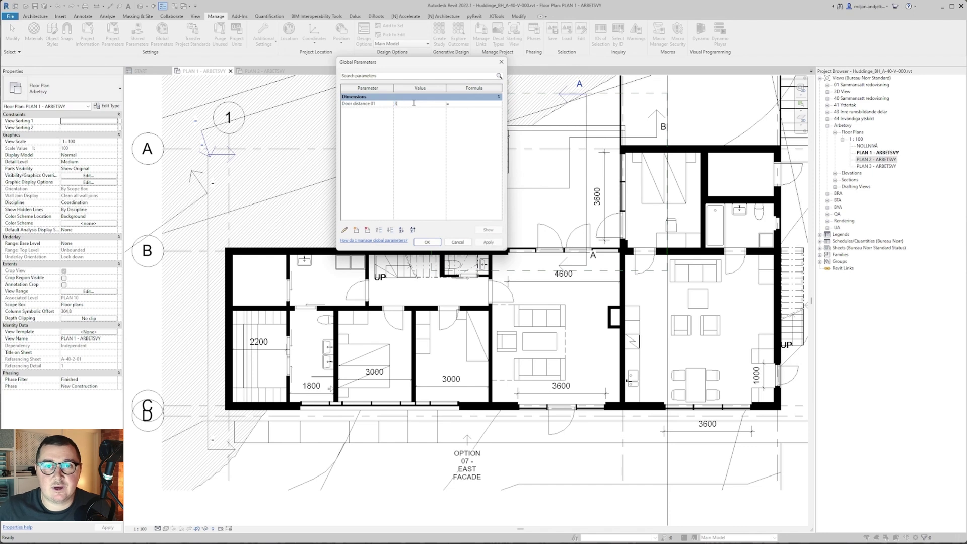
left_click(427, 242)
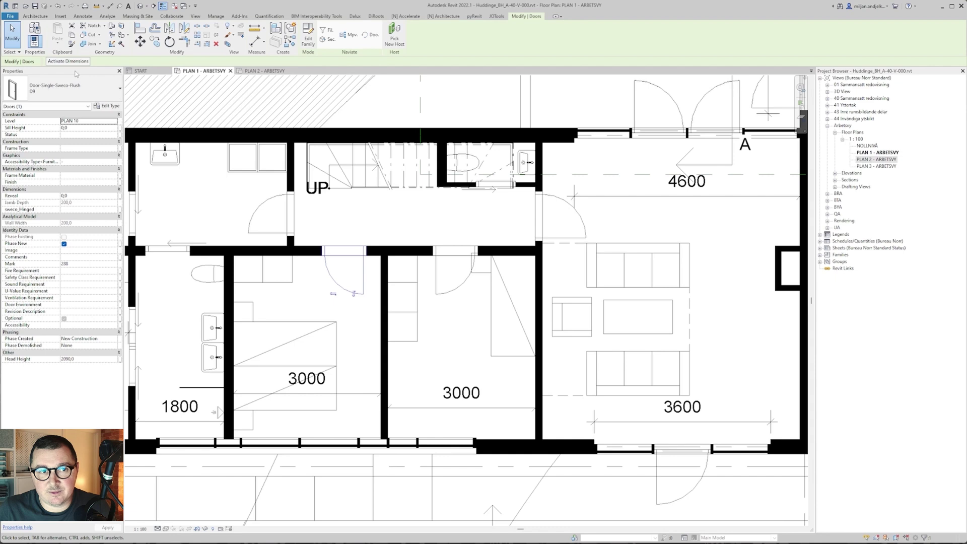
Step: Make the door's 290 wall-offset dimension permanent and label it Door distance 01, making it 300
scroll(372, 322, "up", 2)
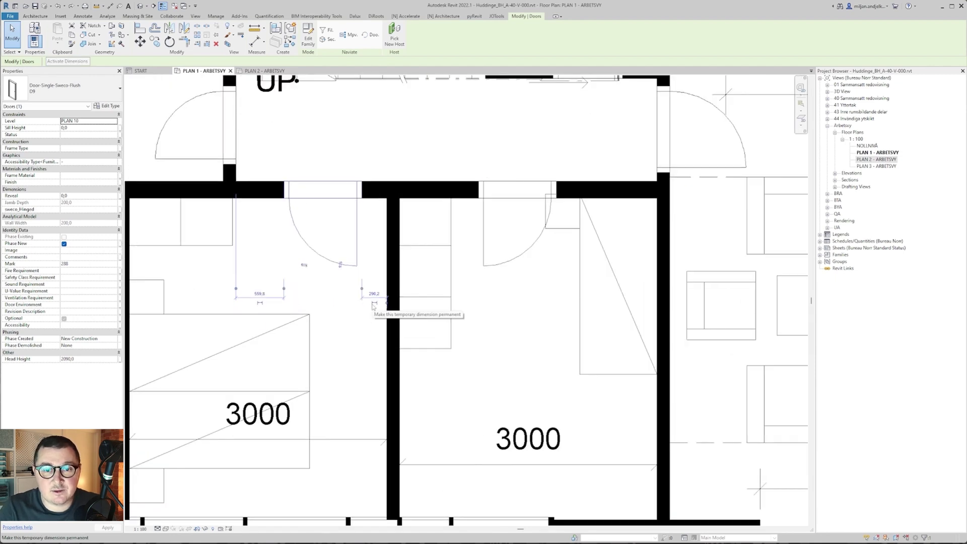
left_click(373, 304)
left_click(370, 296)
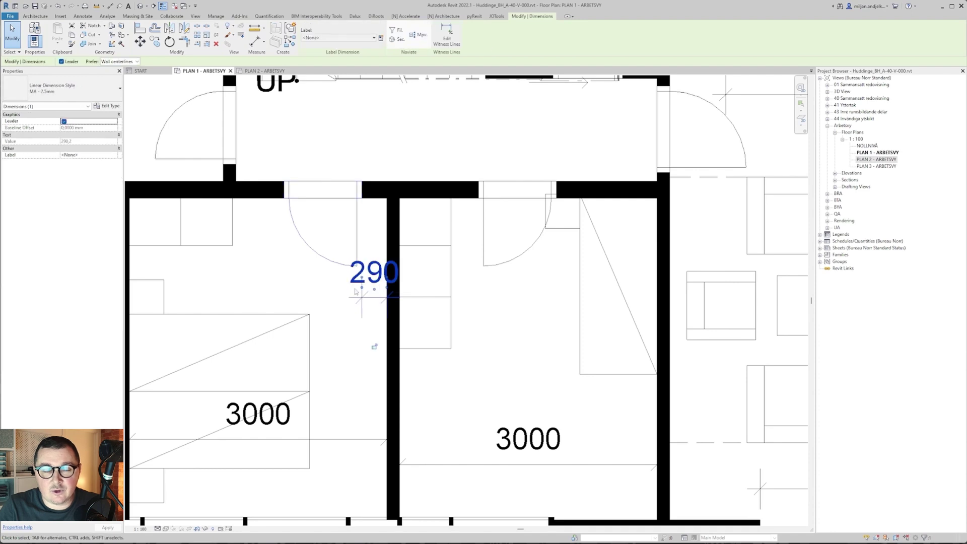
left_click(318, 39)
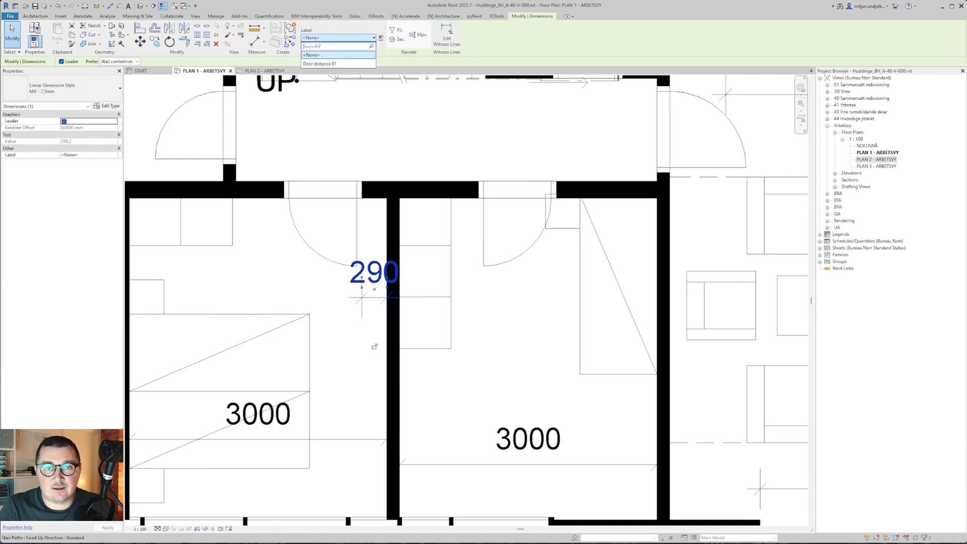
left_click(333, 64)
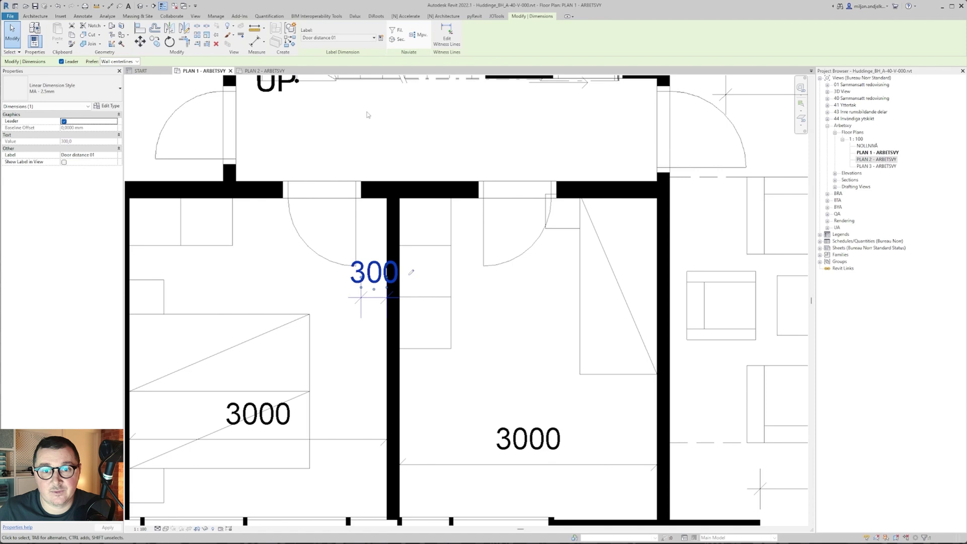
left_click(381, 225)
Step: Make the next bedroom door's 919 wall-offset dimension permanent and label it Door distance 01
middle_click_drag(472, 255, 410, 250)
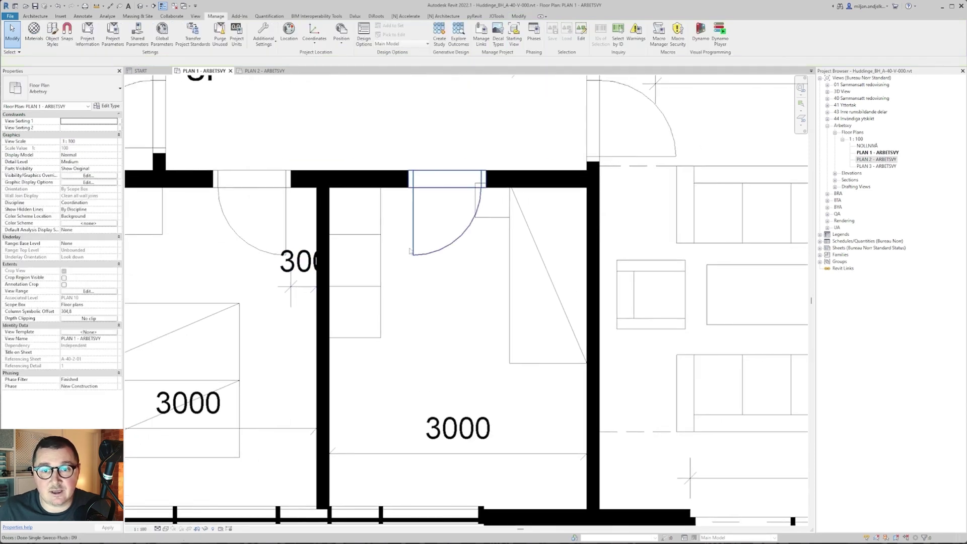
left_click(416, 249)
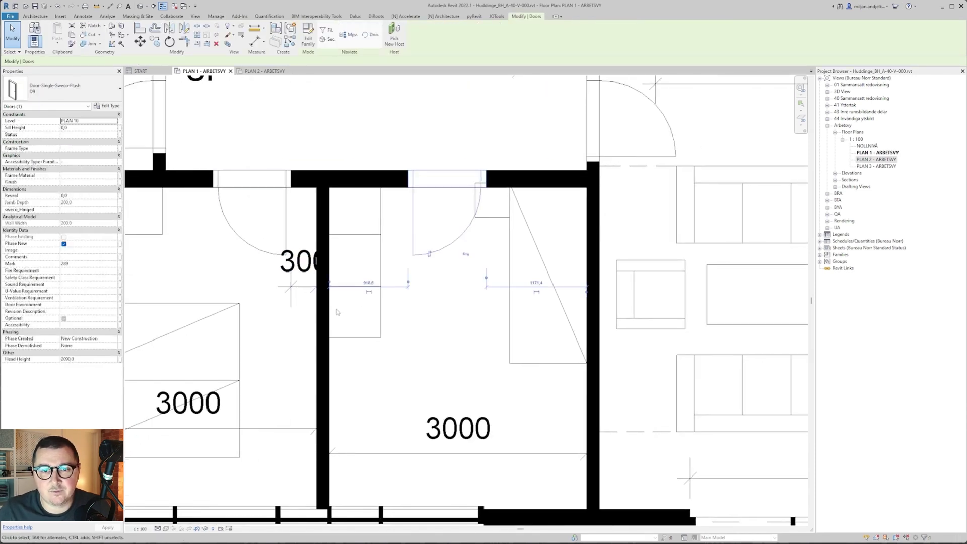
left_click(368, 295)
left_click(368, 262)
left_click(337, 38)
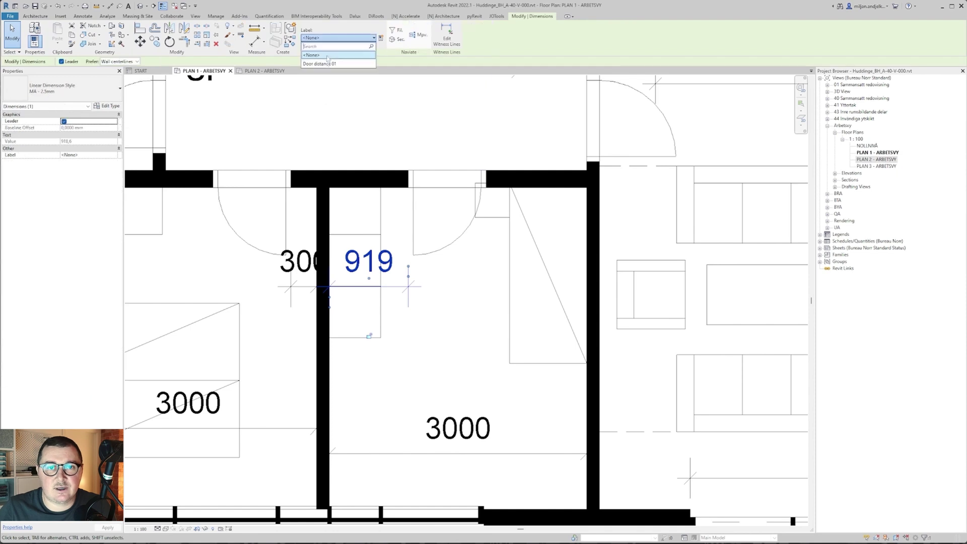
left_click(327, 65)
key("Escape")
Step: Make the north-facade door's 1112 wall-offset dimension permanent and label it Door distance 01
scroll(437, 231, "down", 2)
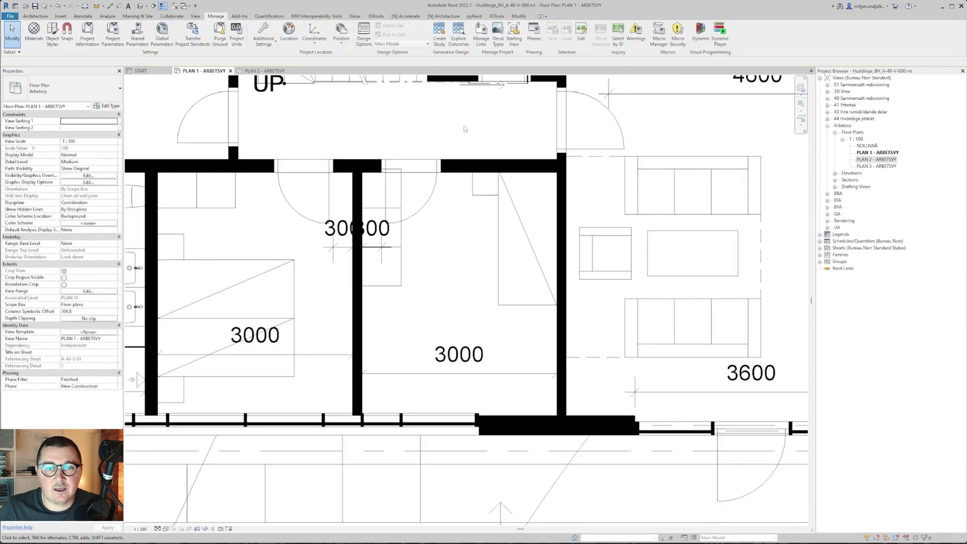
middle_click_drag(459, 204, 470, 281)
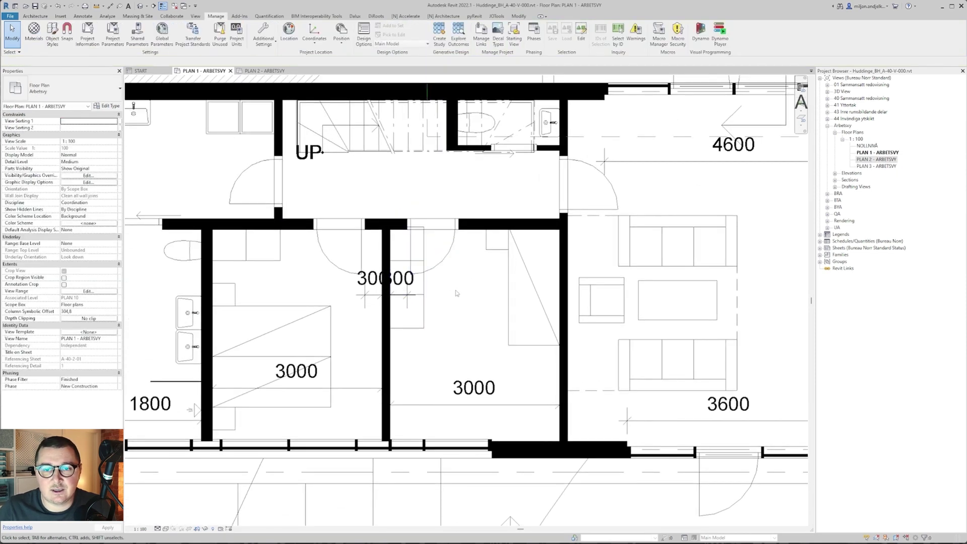
scroll(440, 290, "right", 10)
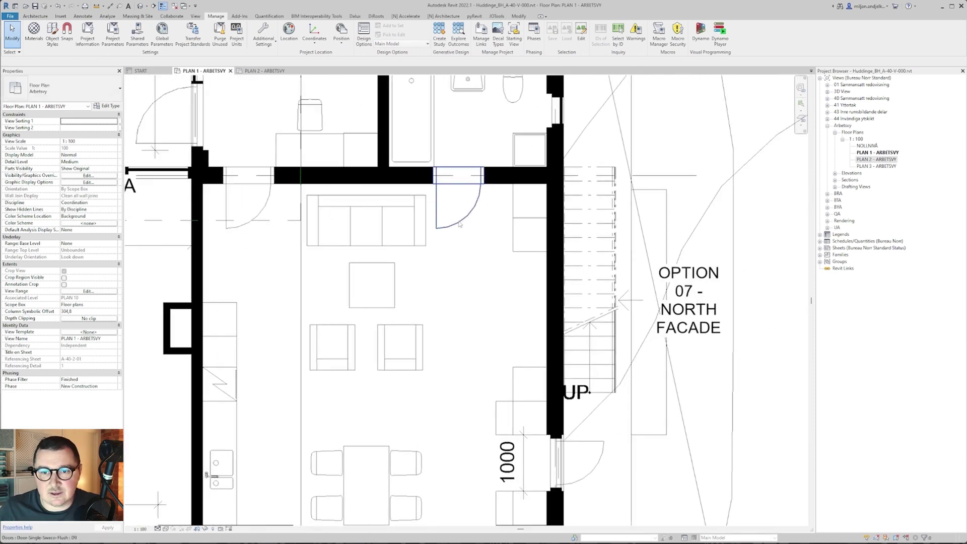
left_click(460, 224)
left_click(68, 61)
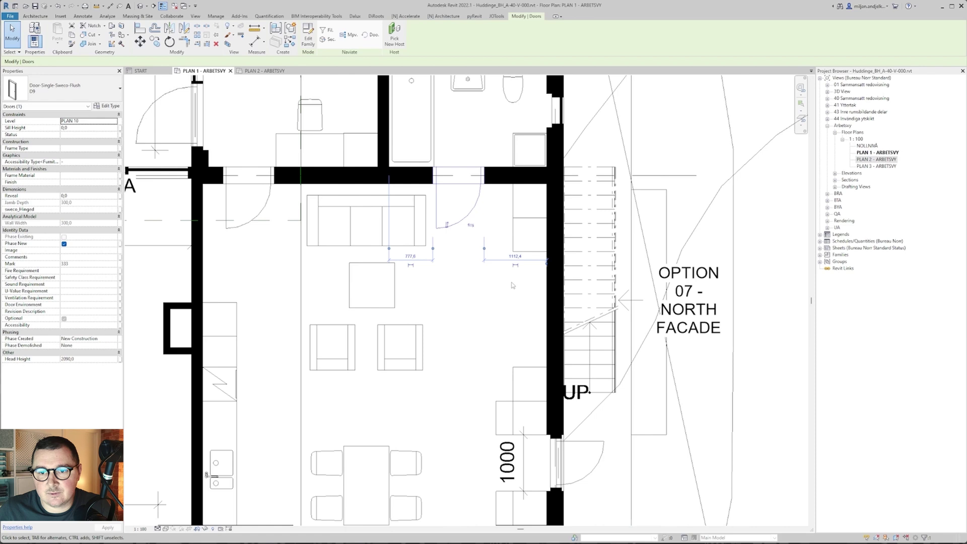
left_click(515, 265)
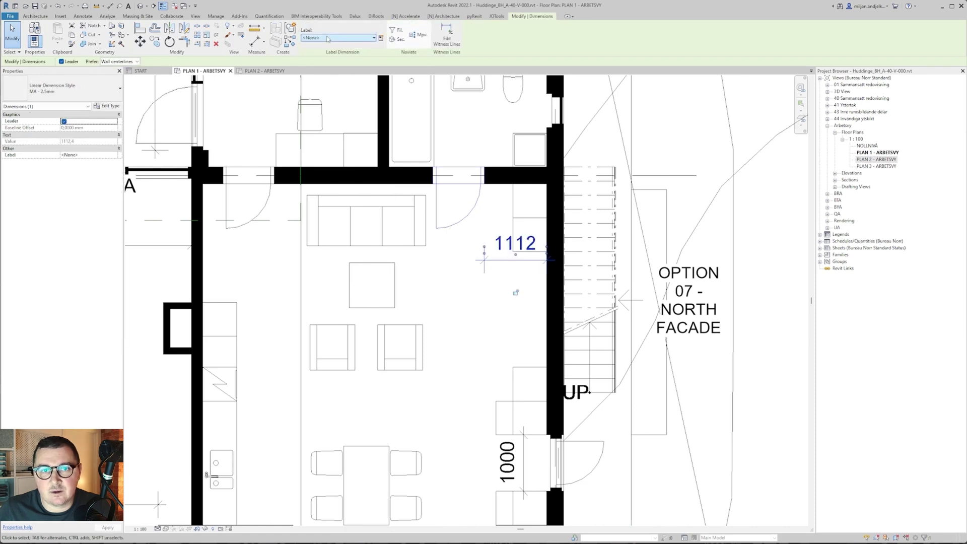
left_click(327, 37)
left_click(323, 50)
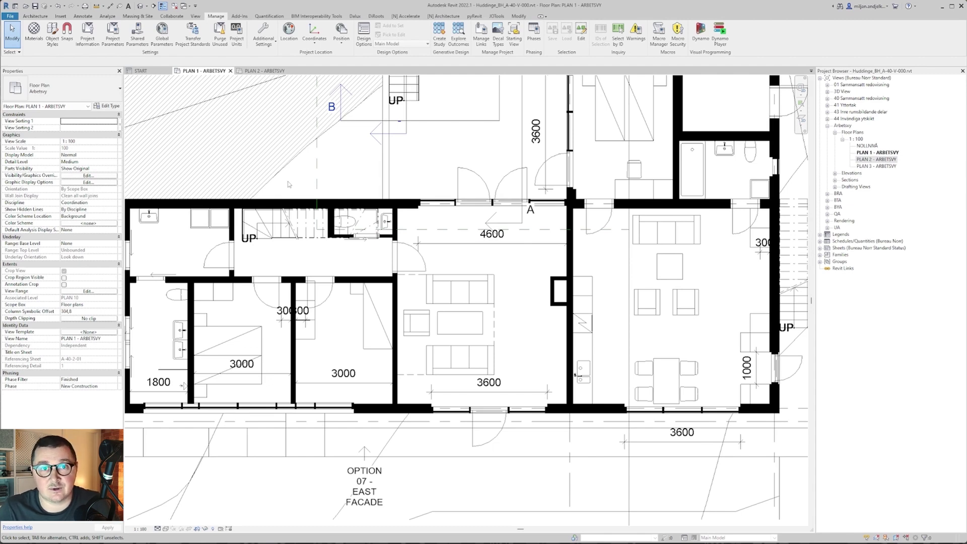
Step: Set Door distance 01 to 500 and apply, then change it to 650 and confirm
left_click(162, 34)
left_click(412, 104)
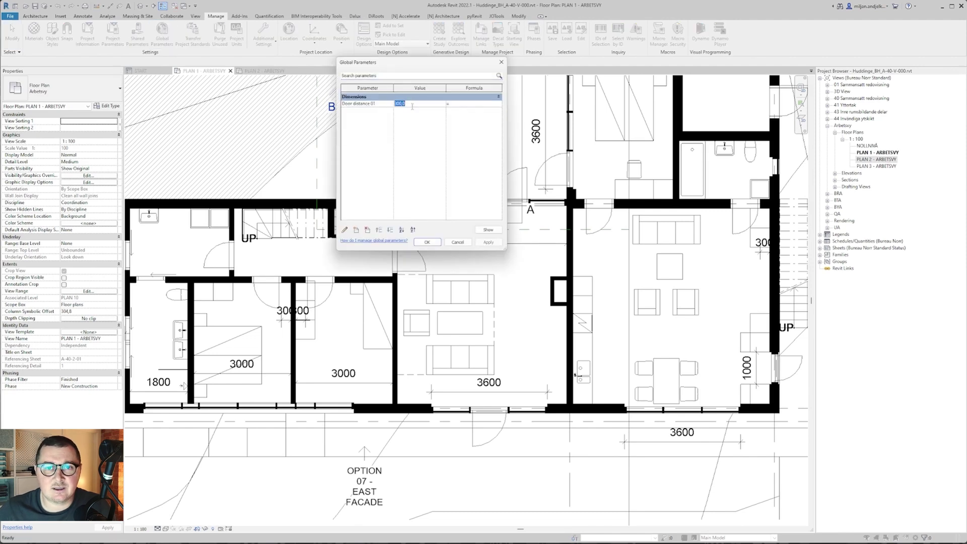
left_click(488, 242)
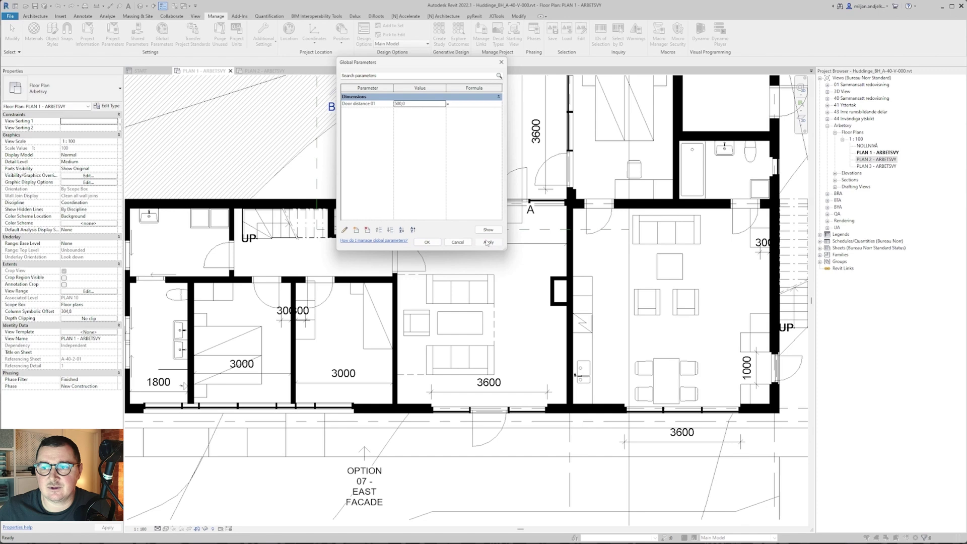
left_click(411, 105)
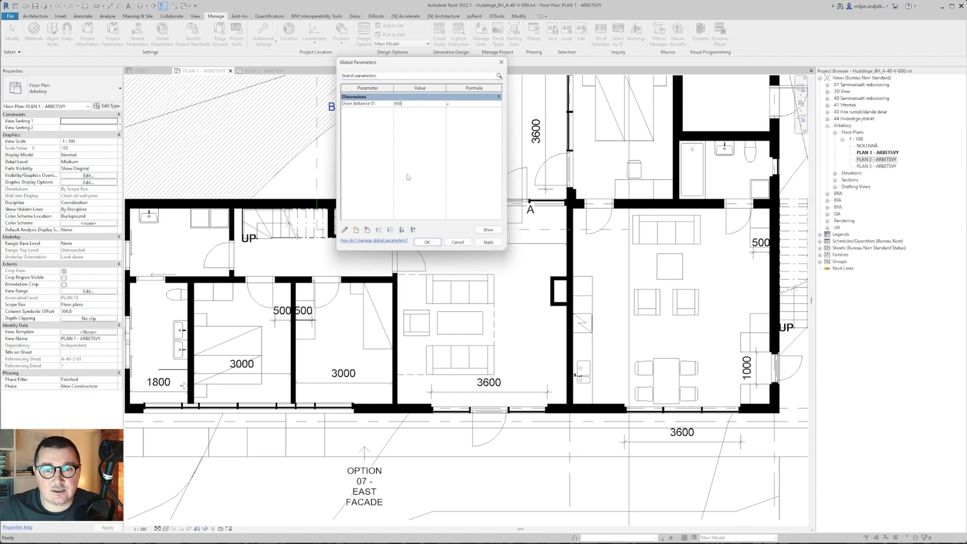
left_click(427, 242)
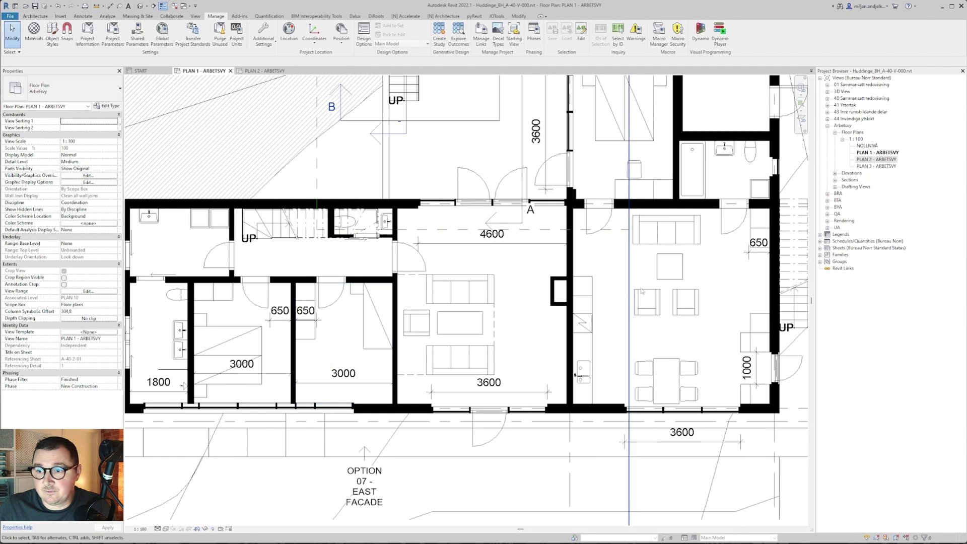
Step: Delete one 650 door dimension and answer the labelled-dimension warning
scroll(375, 256, "up", 3)
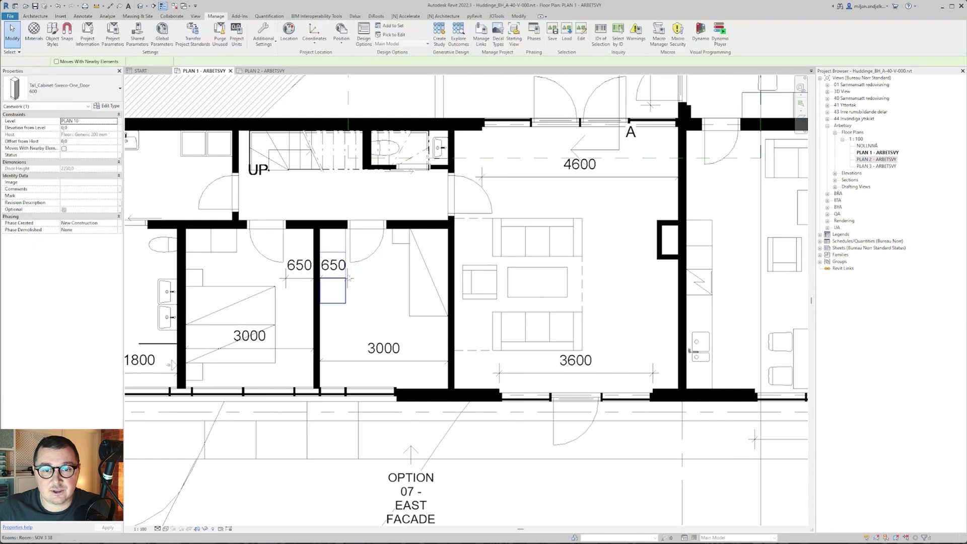
left_click(335, 266)
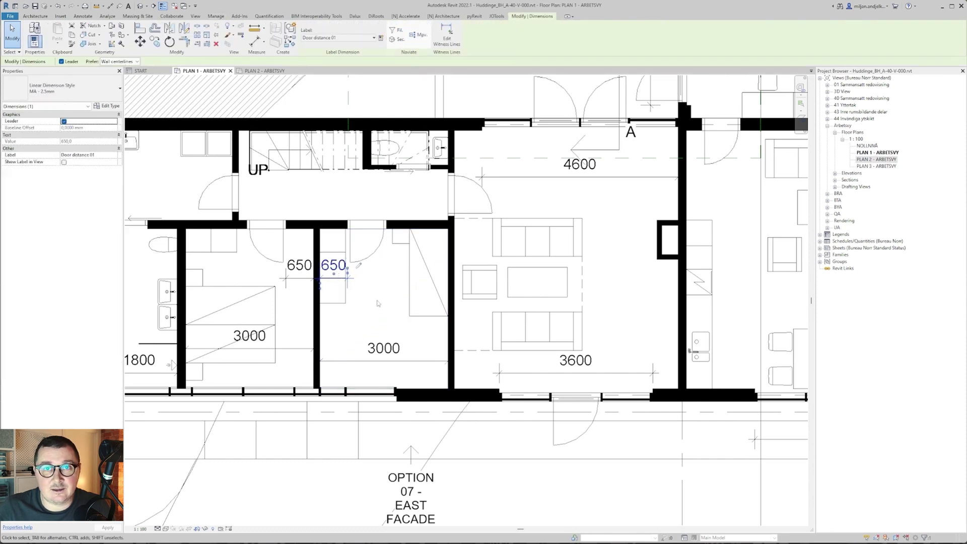
key("Delete")
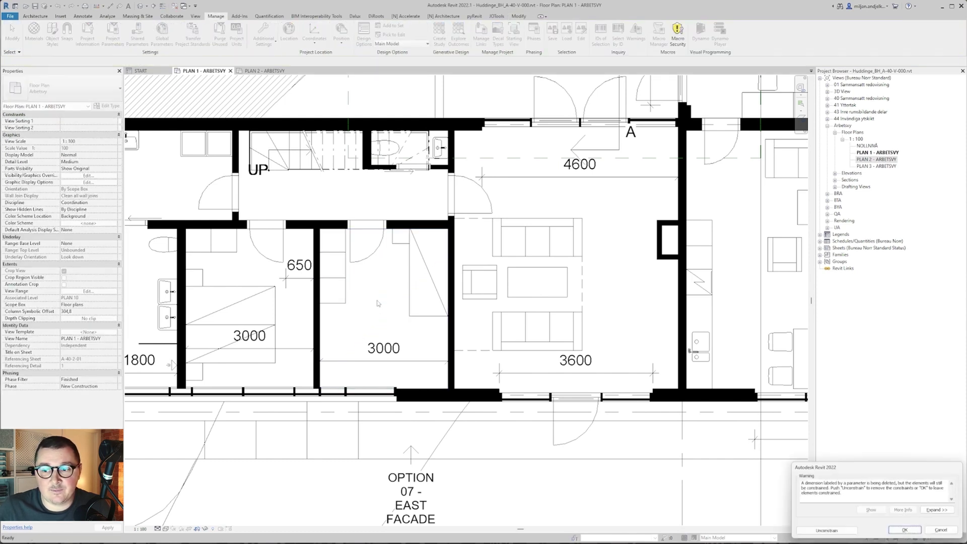
left_click(826, 530)
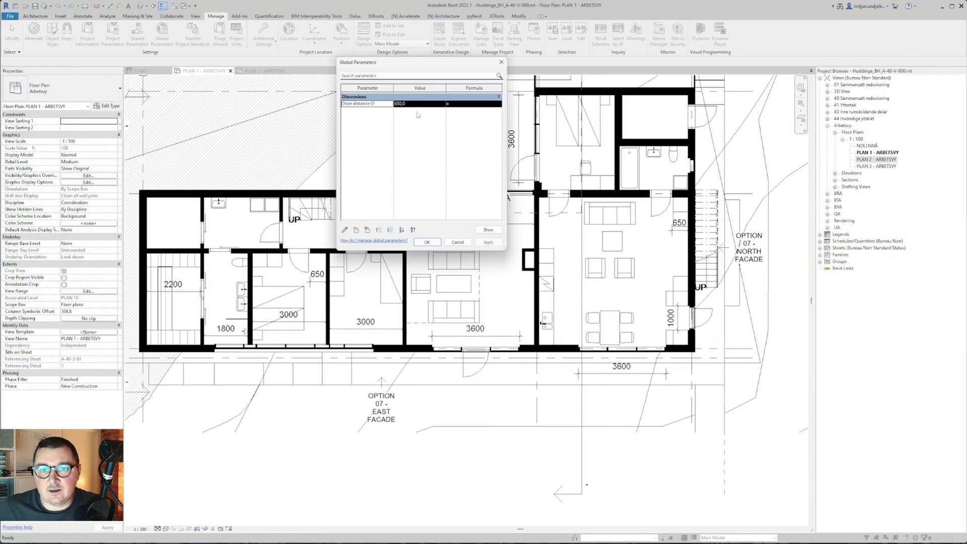
Step: Set Door distance 01 to 500 and apply it, then select a door in the plan
left_click(416, 104)
type("500")
left_click_drag(428, 62, 564, 16)
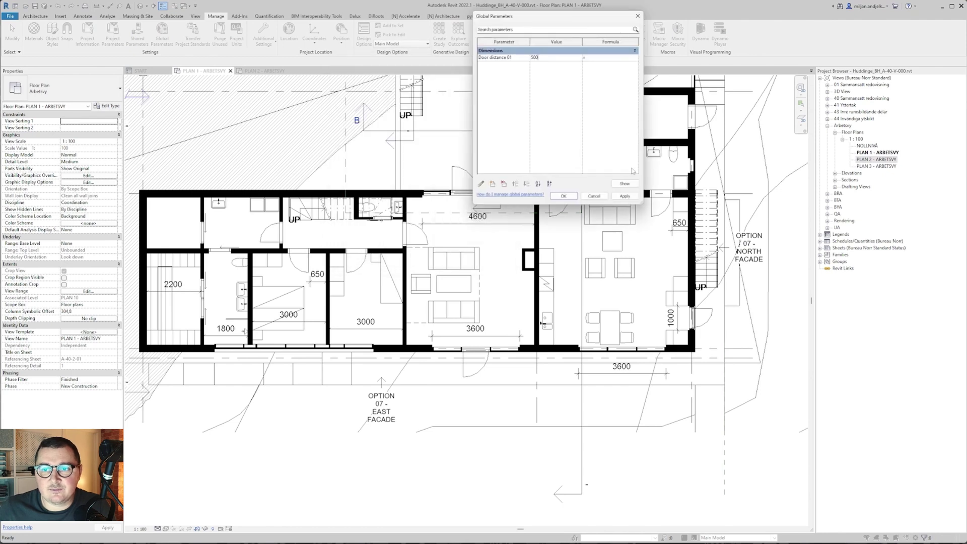
left_click(625, 196)
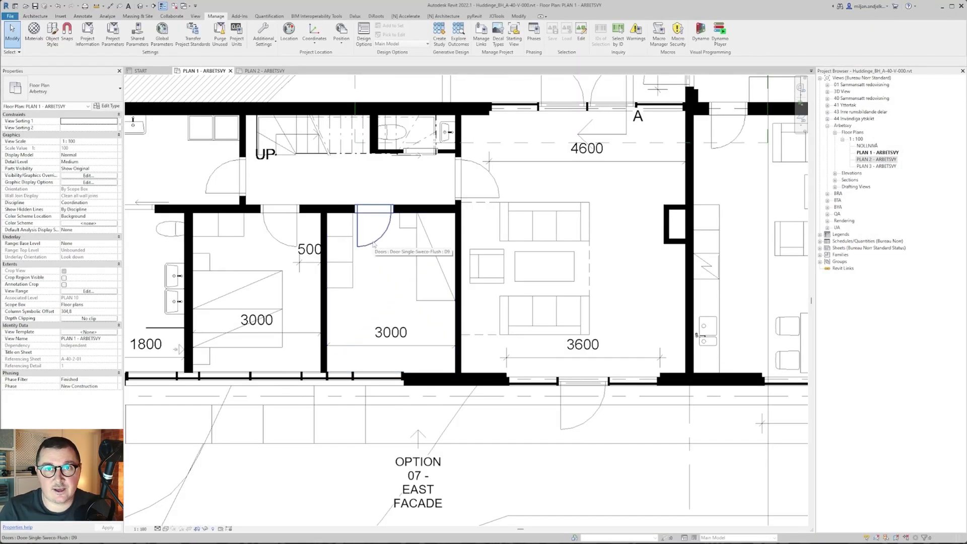
left_click(373, 245)
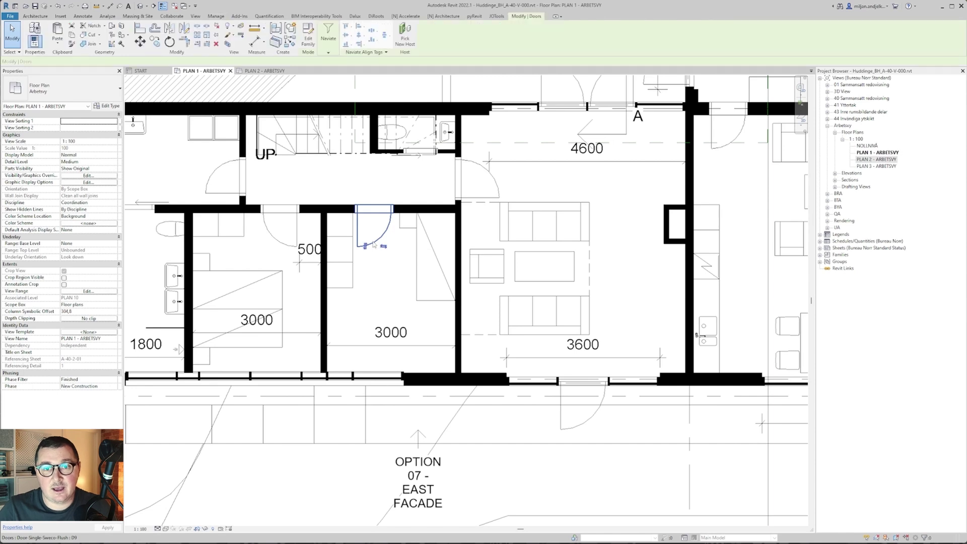
Step: Place an aligned 650 dimension from the second door's edge to the wall face
left_click(354, 306)
left_click(83, 16)
left_click(35, 38)
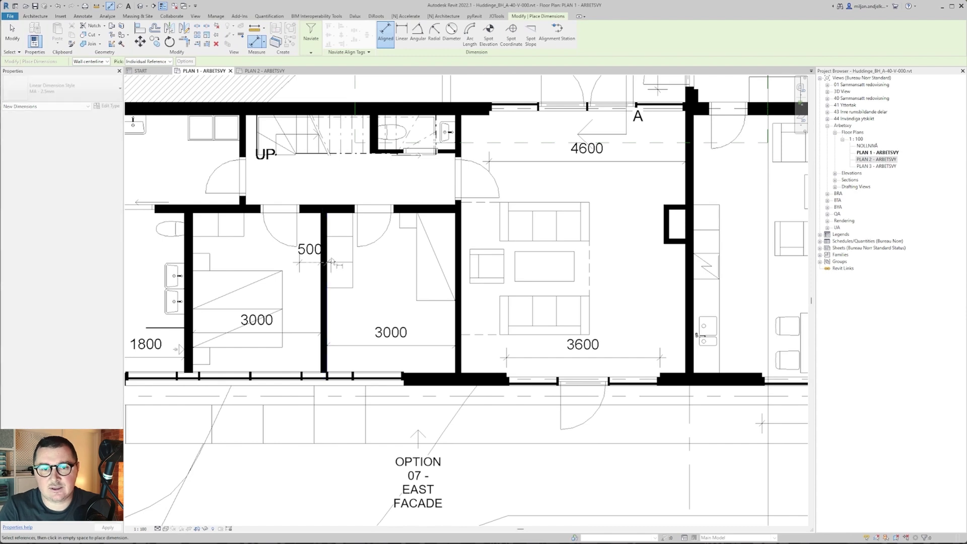
scroll(324, 227, "up", 2)
left_click(378, 201)
scroll(378, 201, "down", 1)
left_click(330, 217)
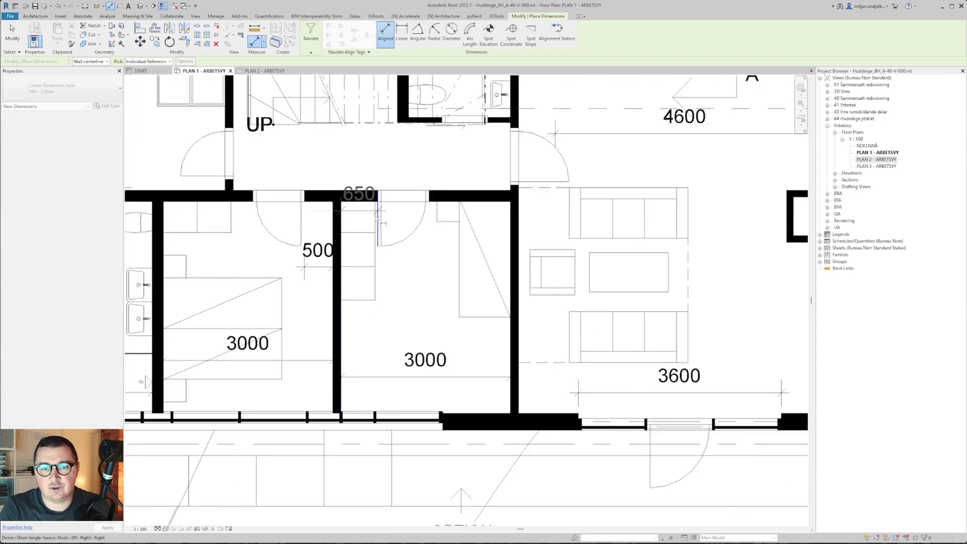
left_click(386, 330)
key("Escape")
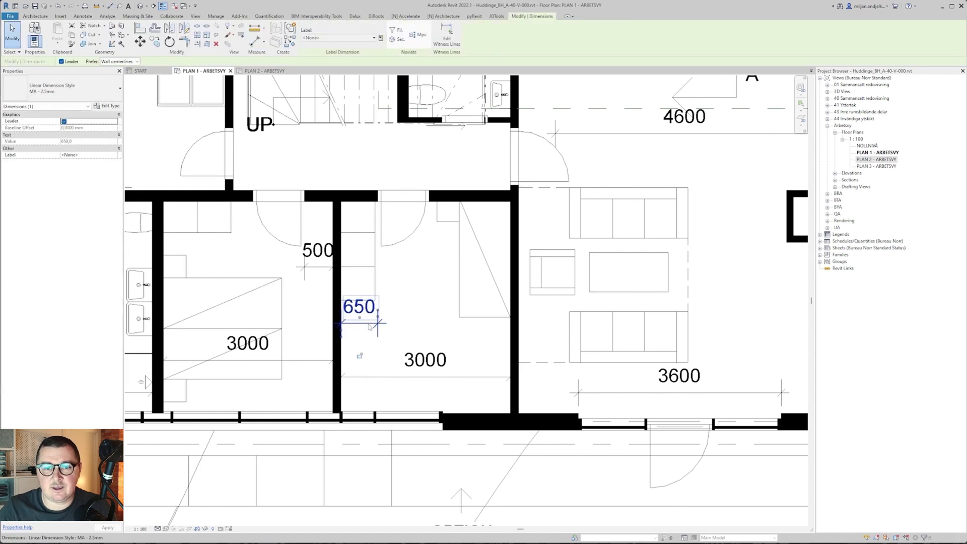
Step: Label the new dimension Door distance 01 so it reads 500, then select it
left_click(331, 39)
left_click(328, 56)
left_click(410, 321)
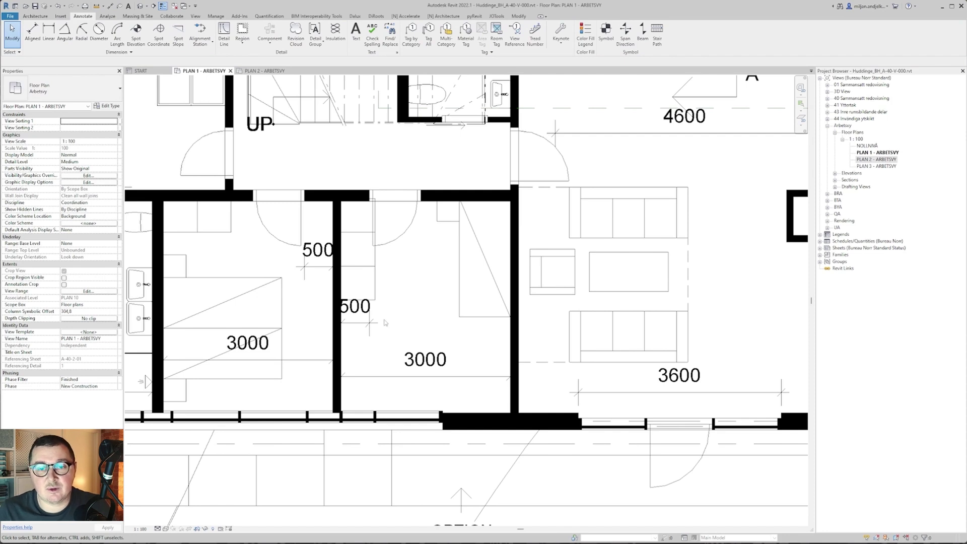
left_click(367, 324)
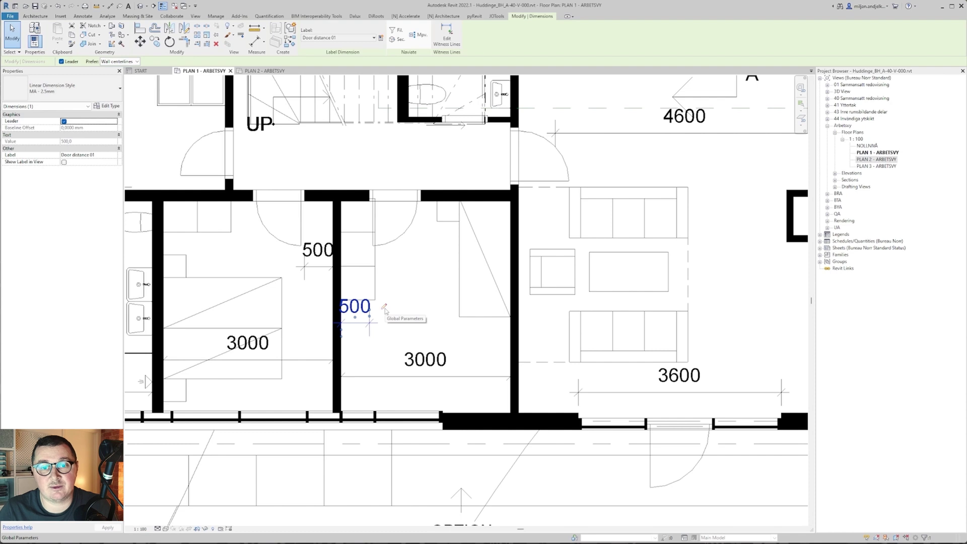
scroll(403, 326, "down", 1)
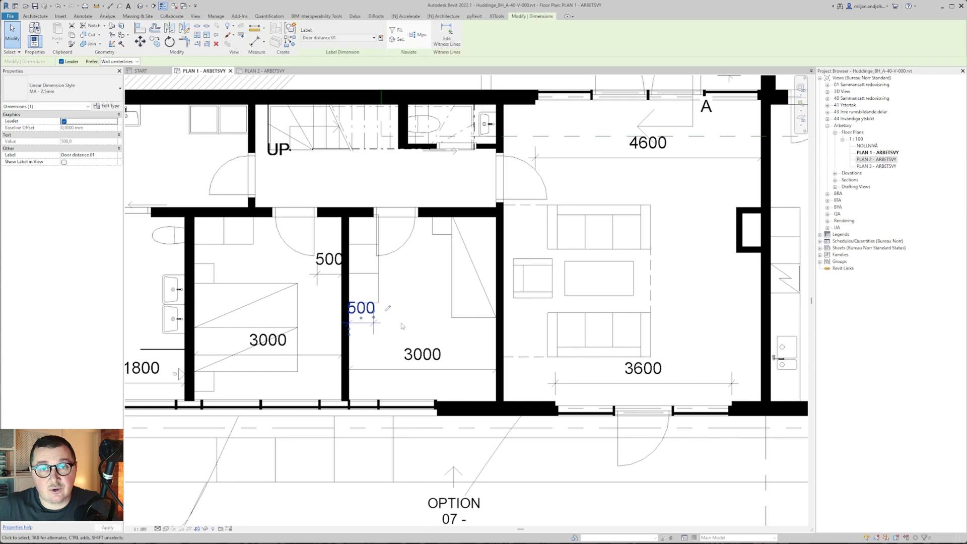
Step: Delete the labelled door dimension while keeping the door constrained
key("Delete")
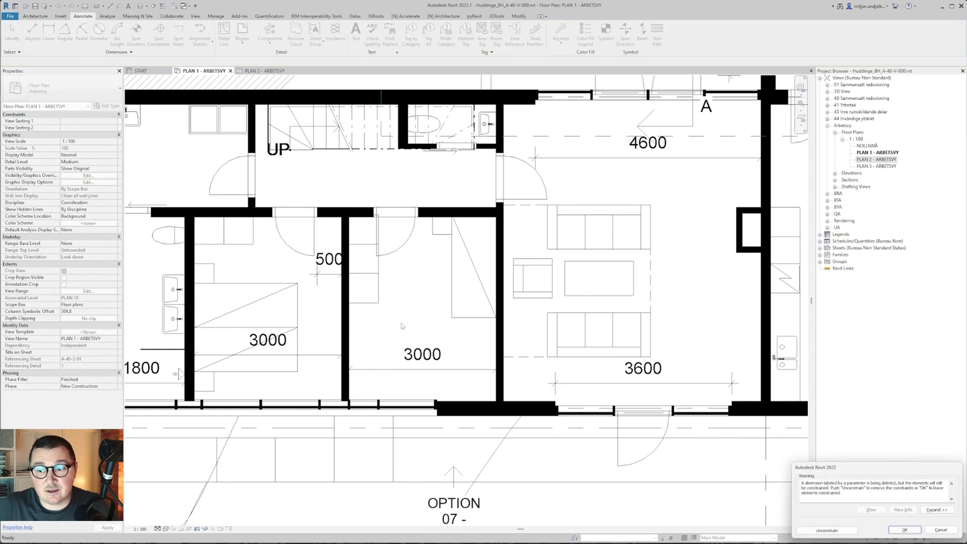
left_click(904, 530)
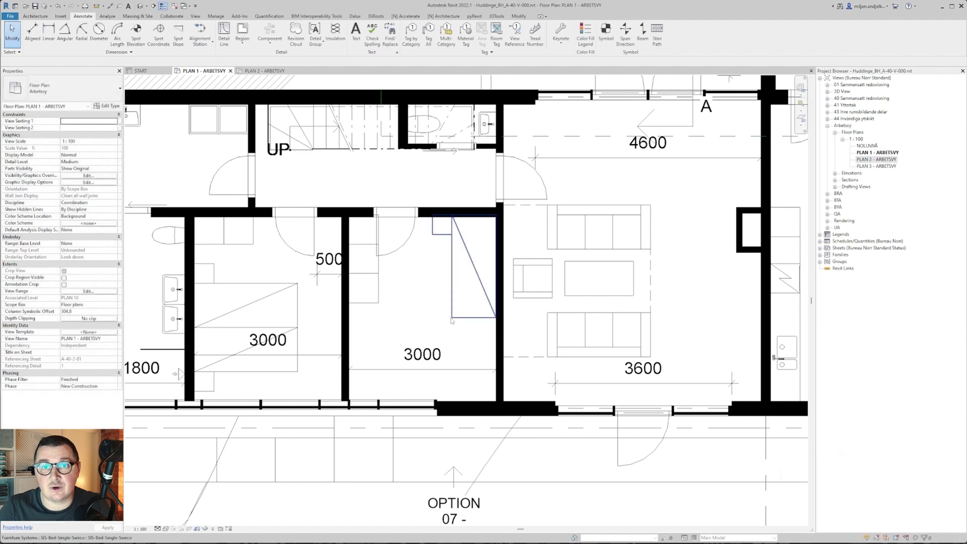
middle_click_drag(442, 317, 450, 324)
Step: Set Door distance 01 to 750 and apply, then change it to 650 and confirm
left_click(216, 16)
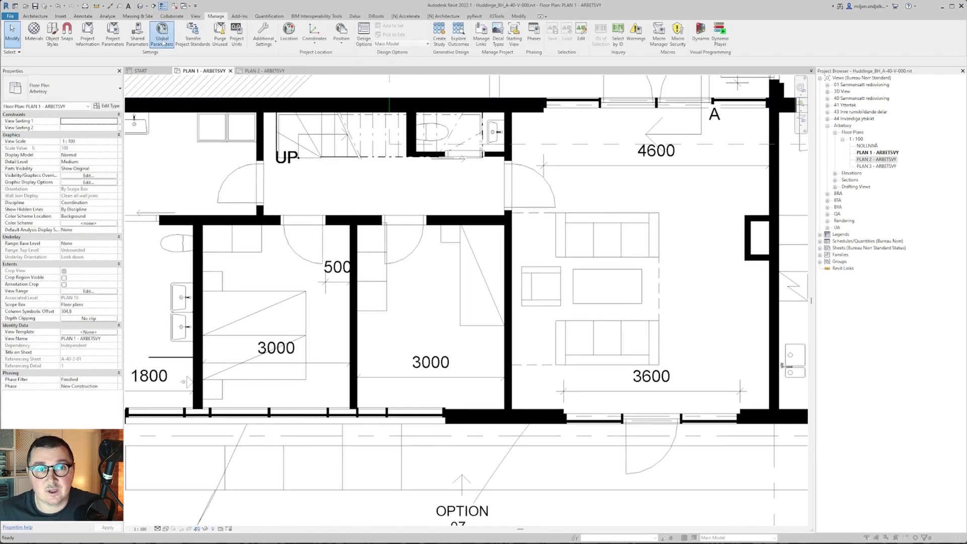
left_click(162, 32)
left_click(548, 59)
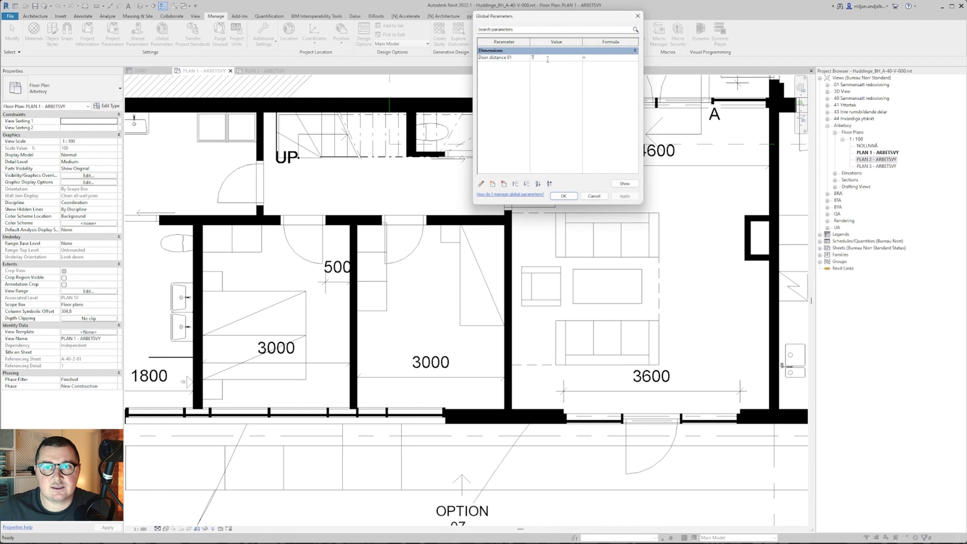
left_click(623, 197)
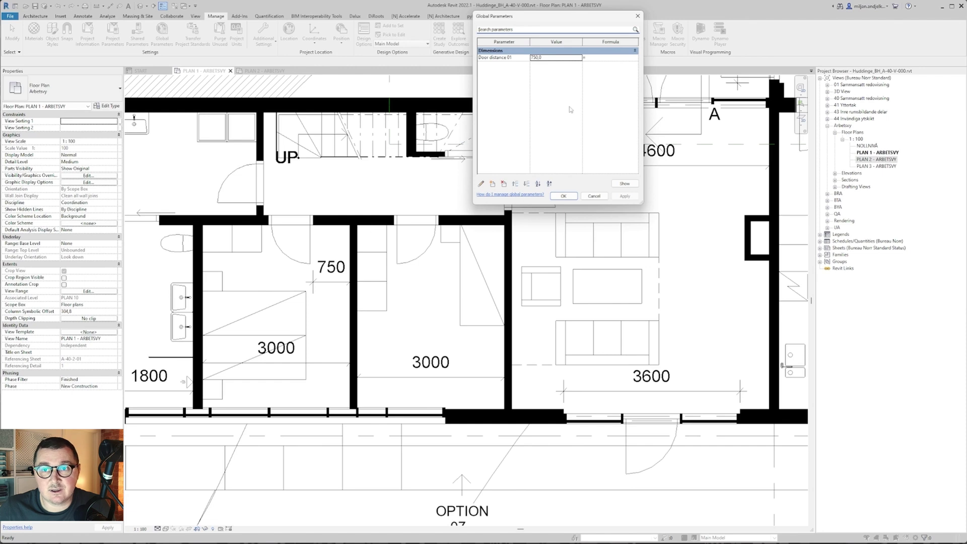
left_click(553, 58)
type("650")
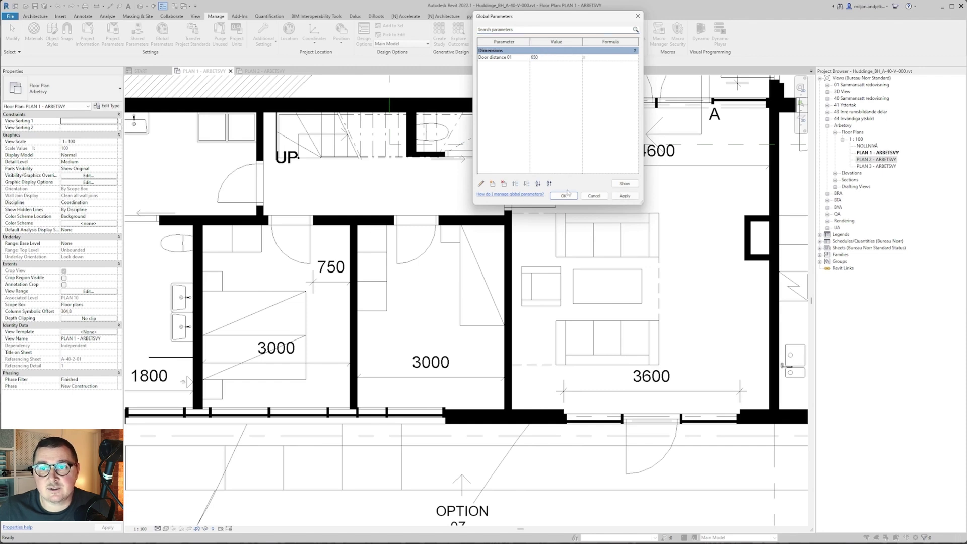
left_click(564, 196)
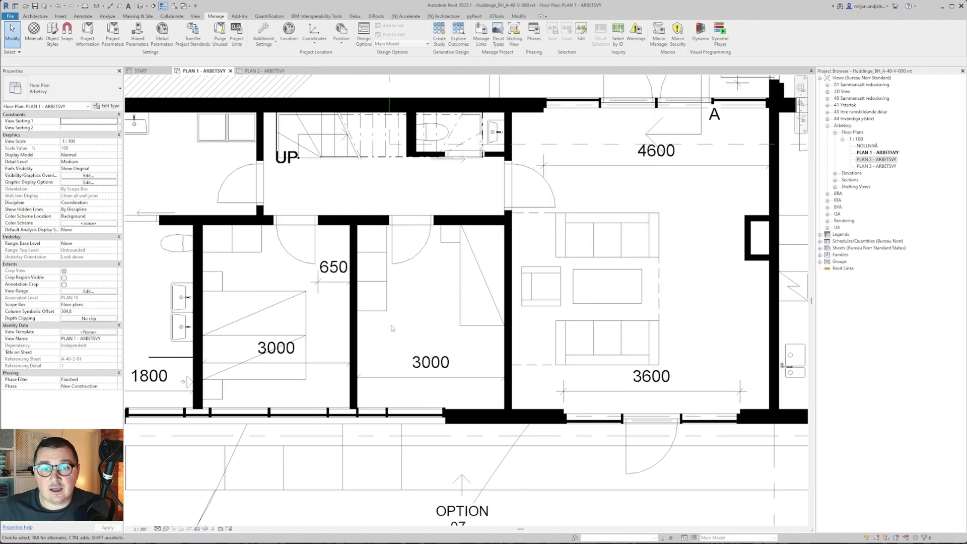
left_click(354, 343)
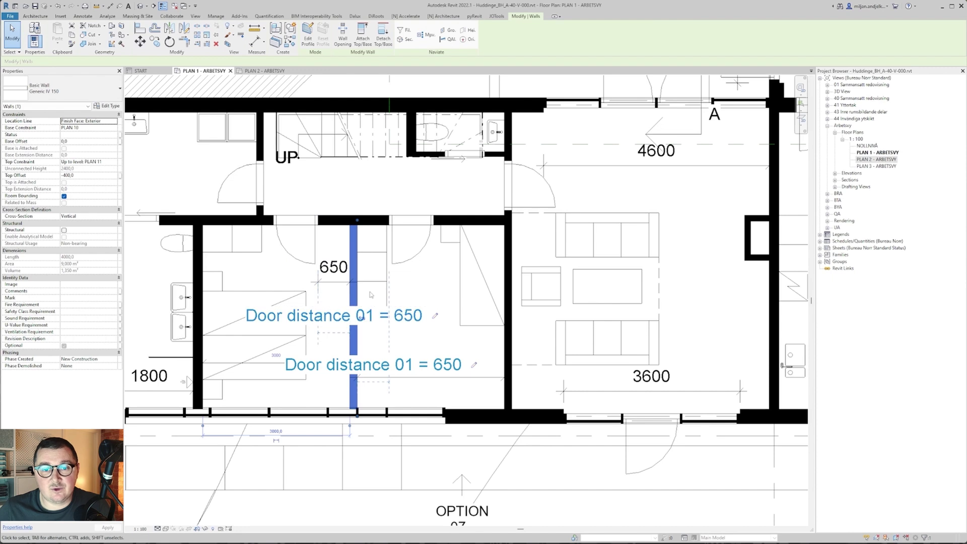
key("Escape")
middle_click_drag(386, 336, 396, 288)
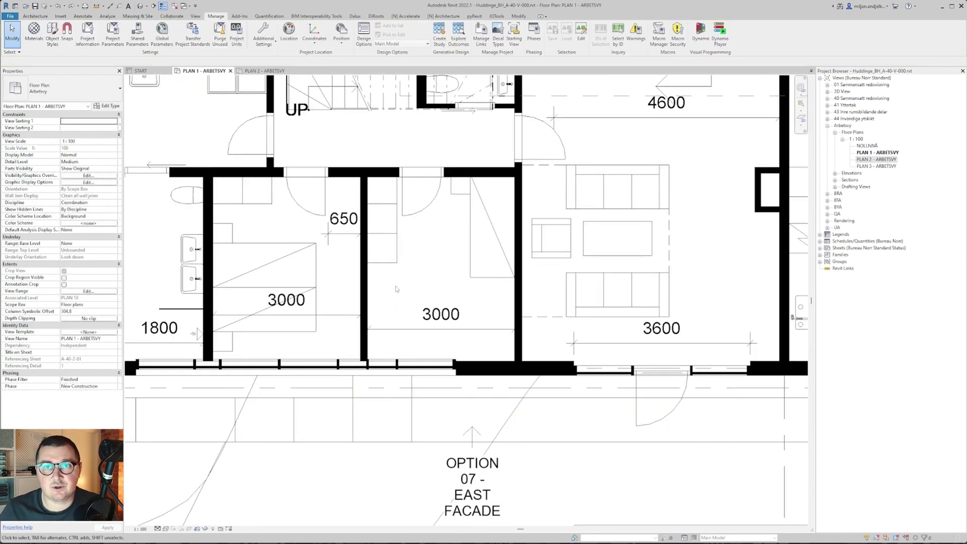
left_click(431, 304)
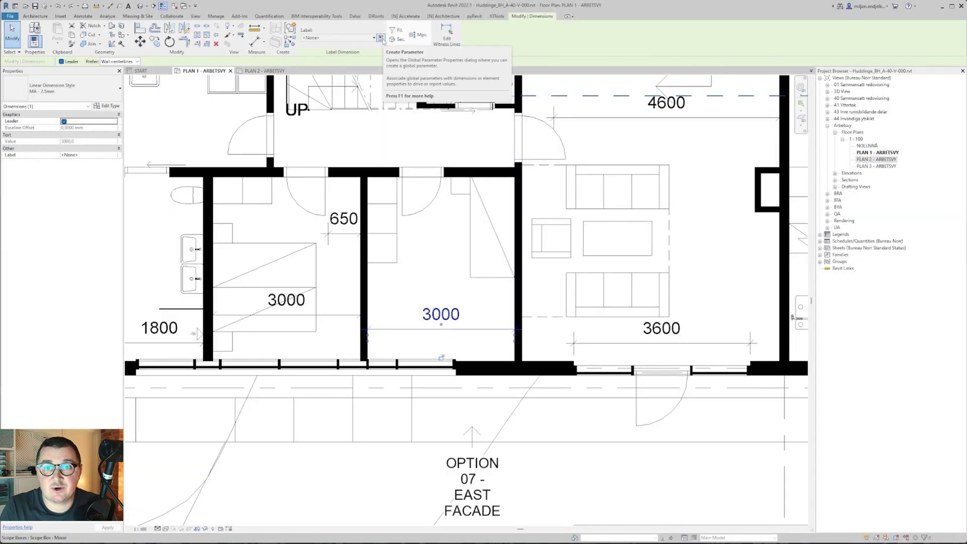
Step: Create a reporting global parameter 'Room Width 01' from the 3000 room dimension
left_click(382, 41)
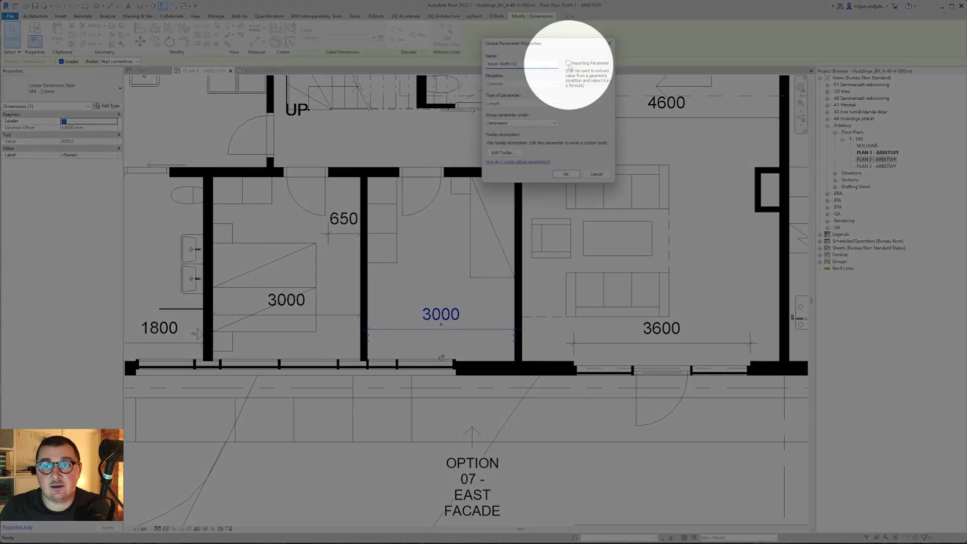
left_click(568, 64)
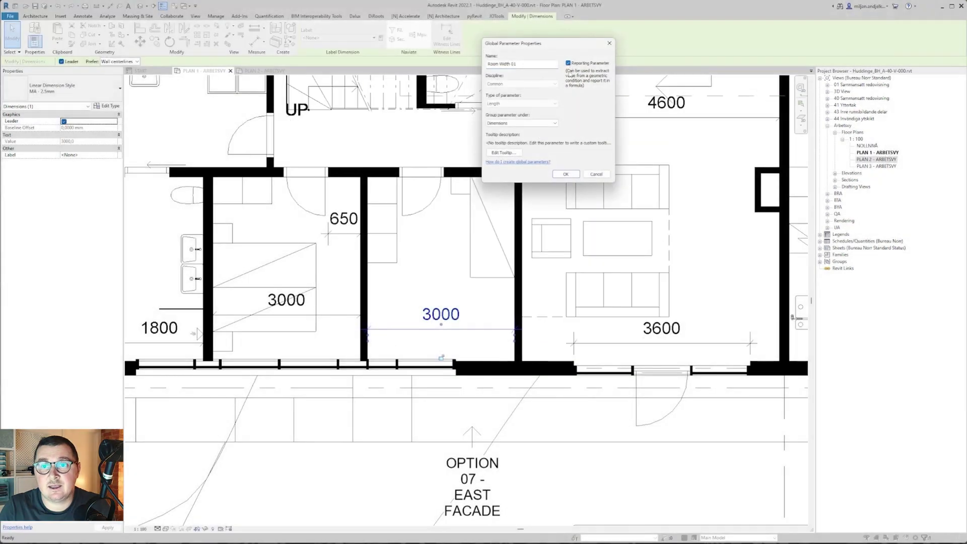
left_click(573, 175)
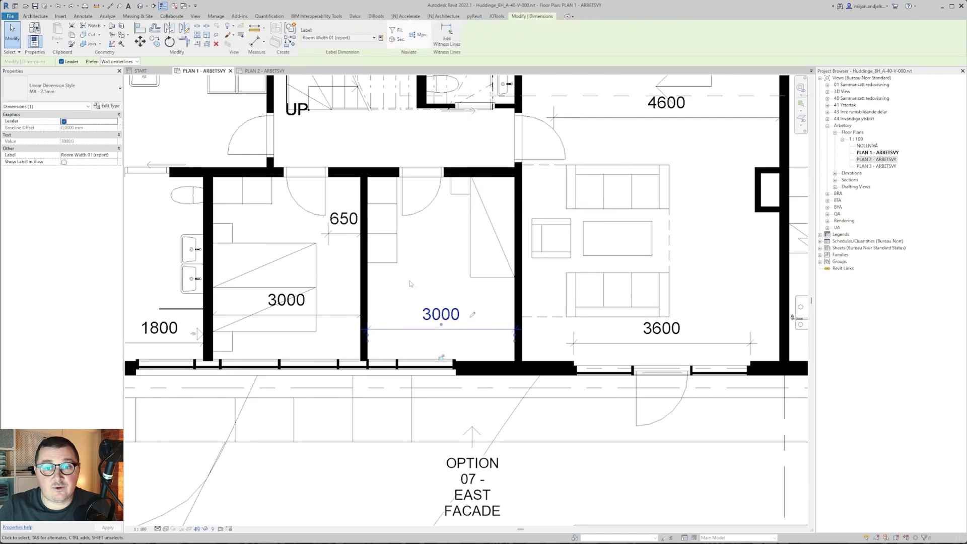
Step: Delete the 3000 dimension keeping constraints, then shift the dividing wall so the room narrows to 2200
key("Delete")
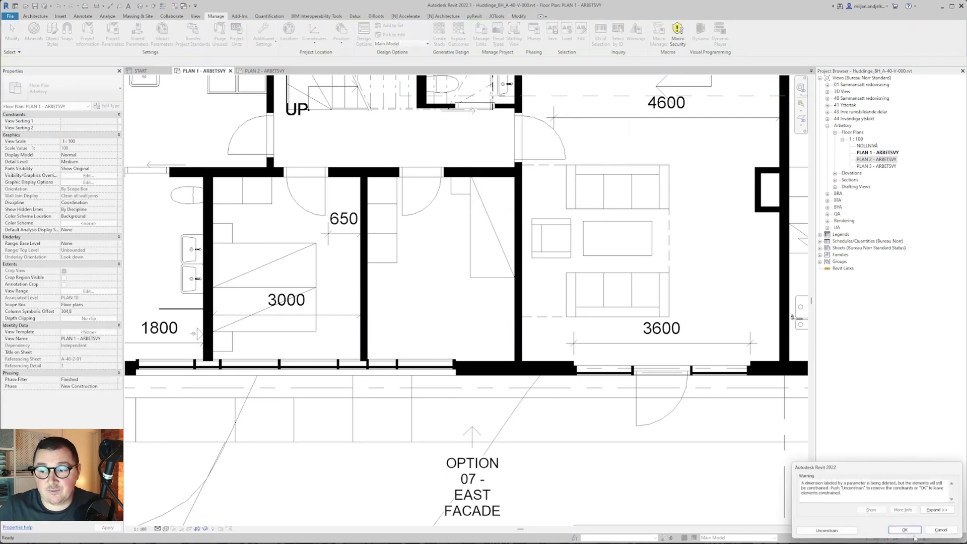
left_click(906, 531)
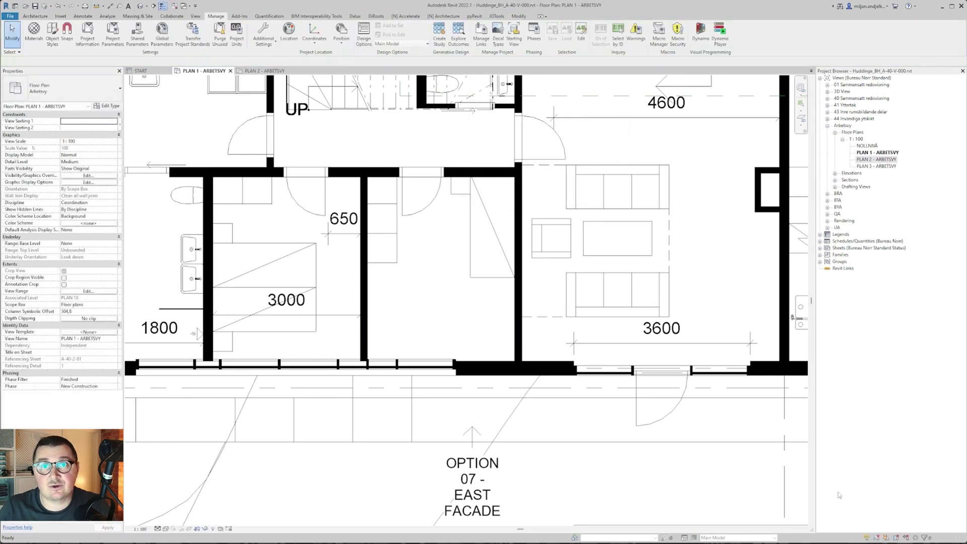
left_click(362, 251)
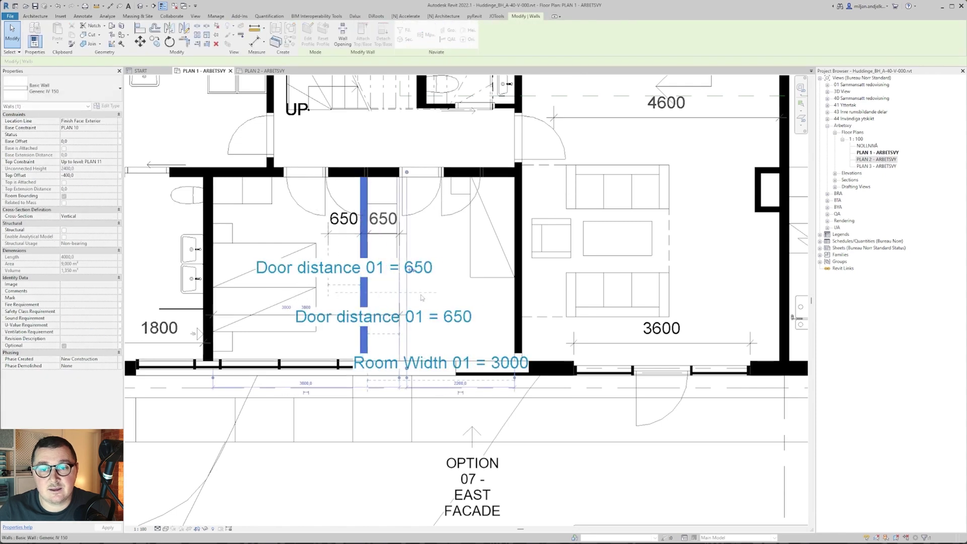
left_click(327, 151)
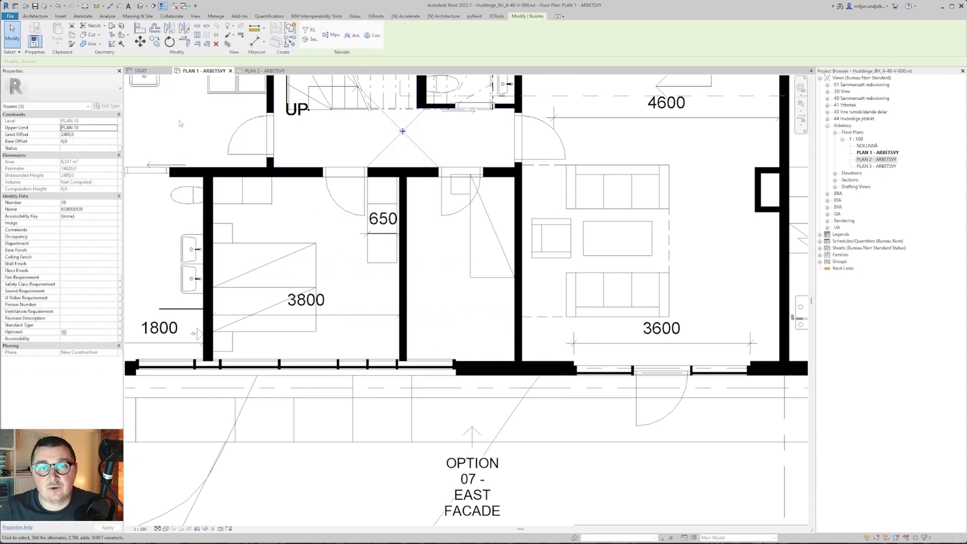
left_click(180, 123)
left_click(216, 16)
left_click(162, 33)
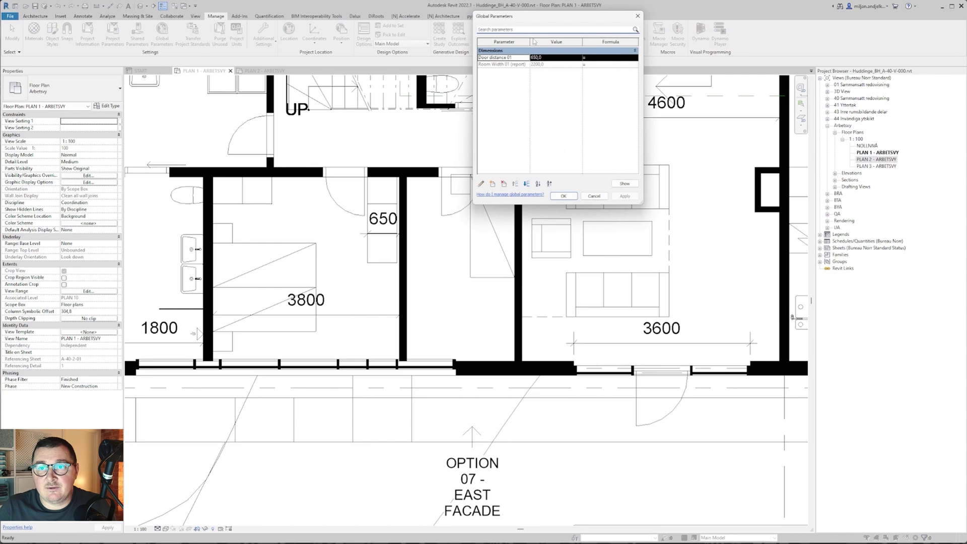
left_click_drag(543, 23, 626, 30)
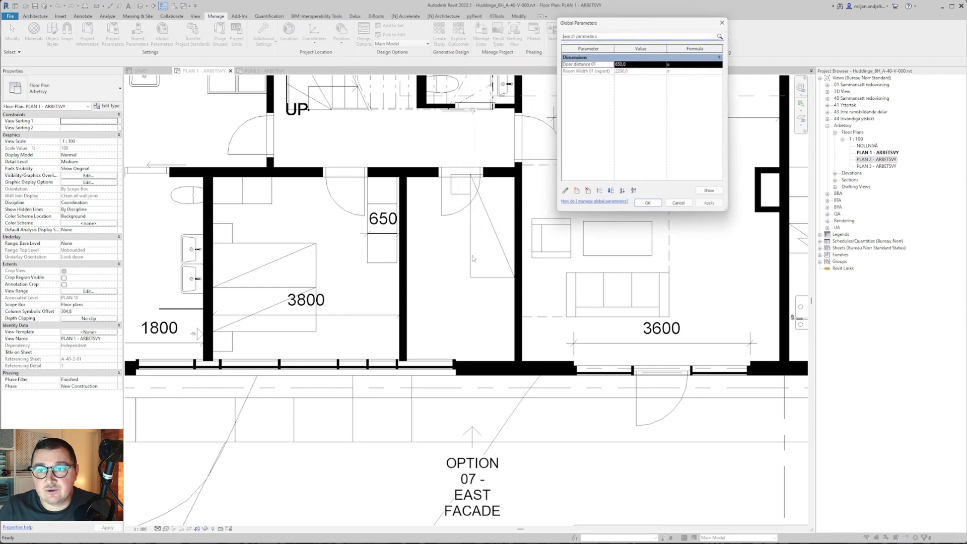